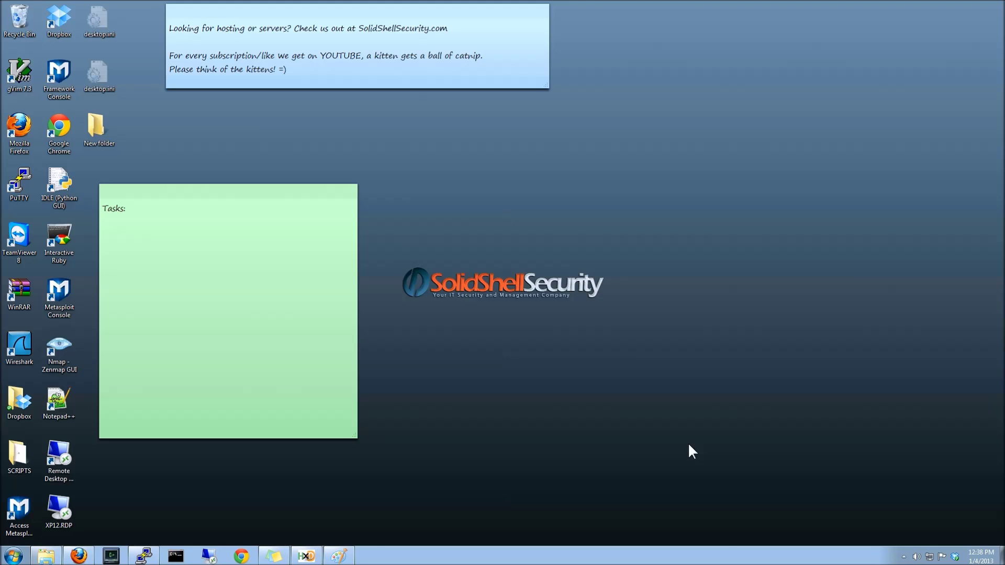
# - Bring Paint forward, test-colour a pixel and revert it, then choose the Pencil tool
pyautogui.click(346, 555)
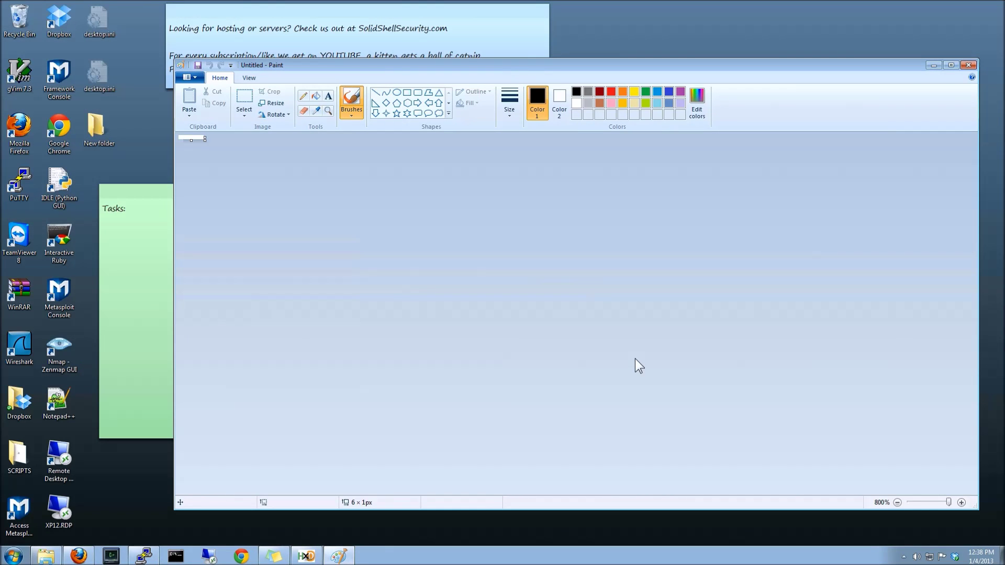
pyautogui.click(201, 138)
pyautogui.rightClick(180, 138)
pyautogui.click(307, 99)
pyautogui.click(510, 113)
# - With the thinnest size, mix a near-black custom colour (red 10) and pencil the first pixel
pyautogui.click(515, 133)
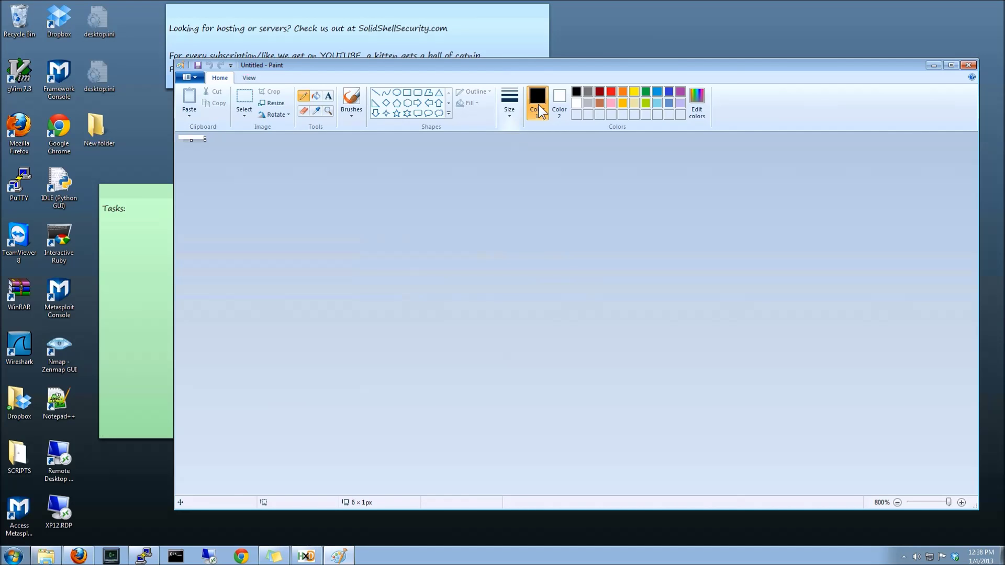
pyautogui.click(698, 100)
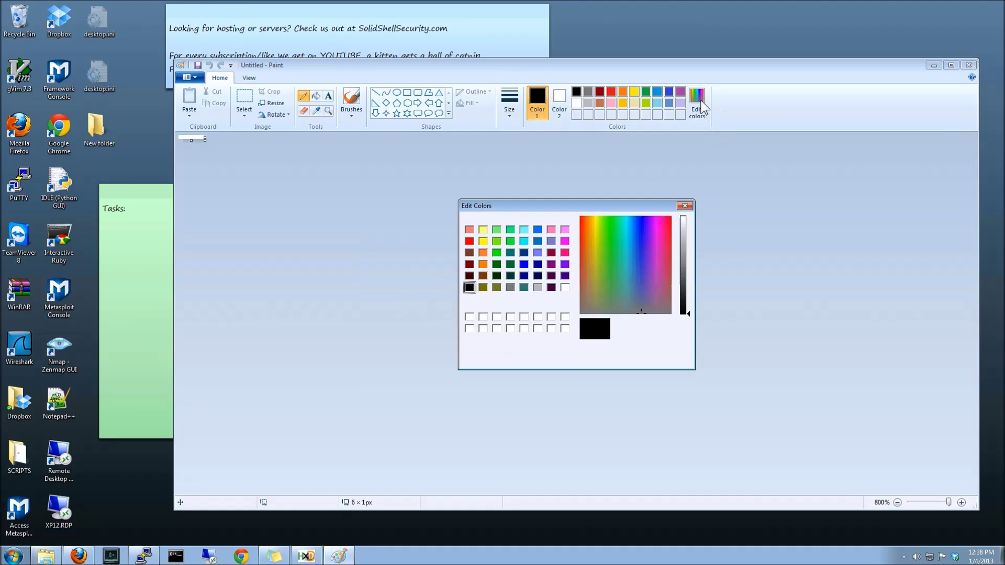
pyautogui.click(678, 323)
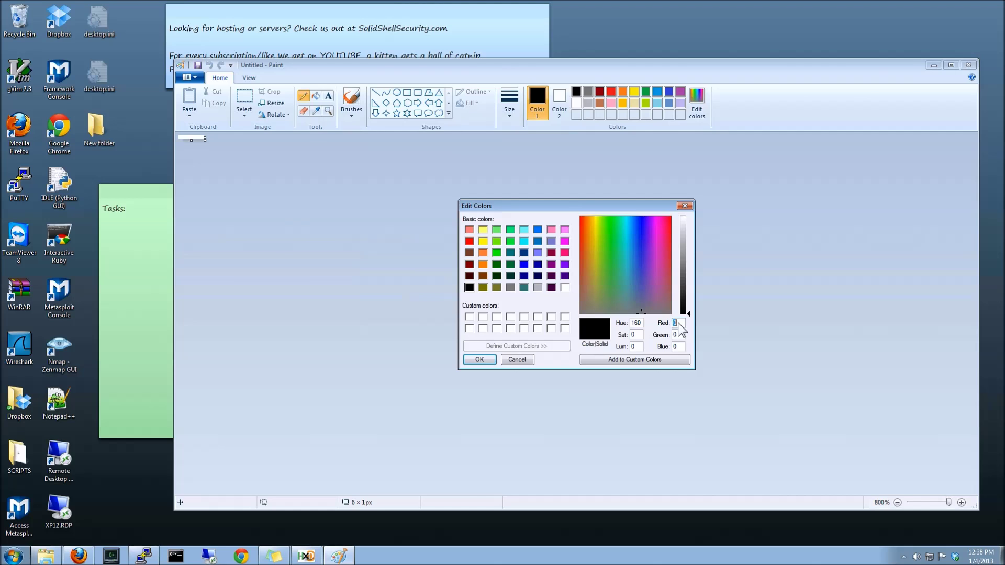
pyautogui.write('10')
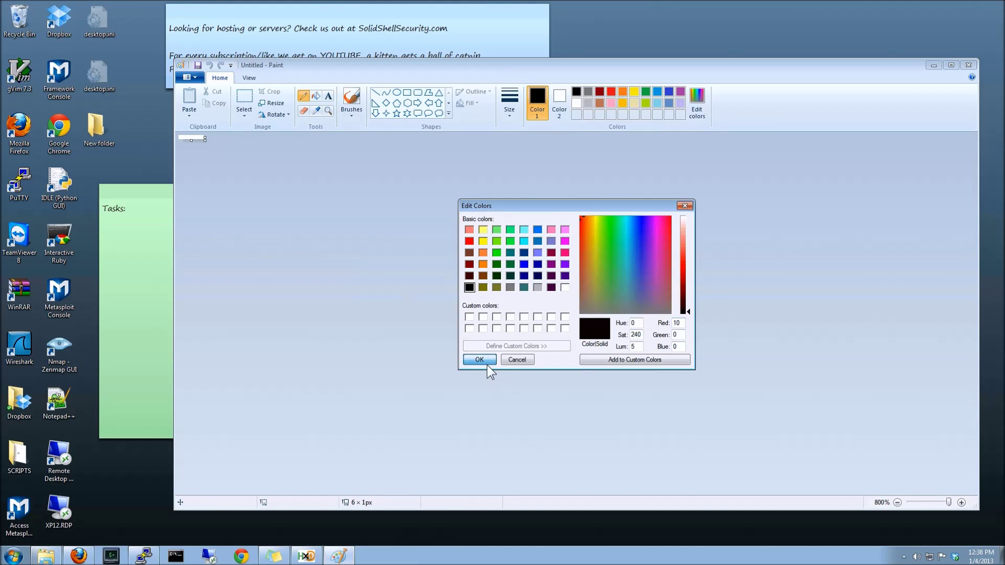
pyautogui.click(480, 359)
pyautogui.click(180, 138)
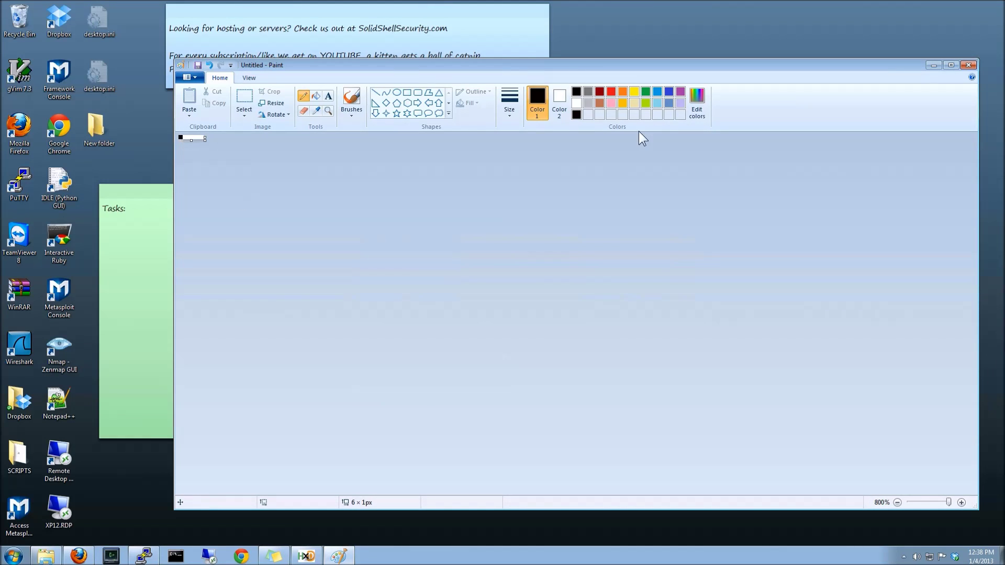
# - Define a second custom colour with red 10 and green 13 in Edit Colors
pyautogui.click(698, 107)
pyautogui.doubleClick(677, 322)
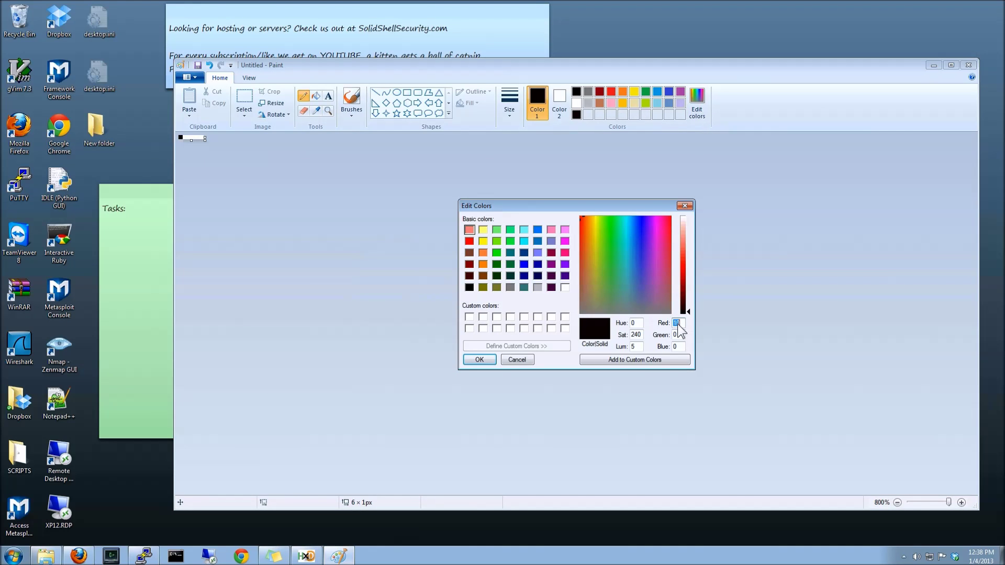
pyautogui.write('10')
pyautogui.press('Tab')
pyautogui.write('13')
pyautogui.click(479, 359)
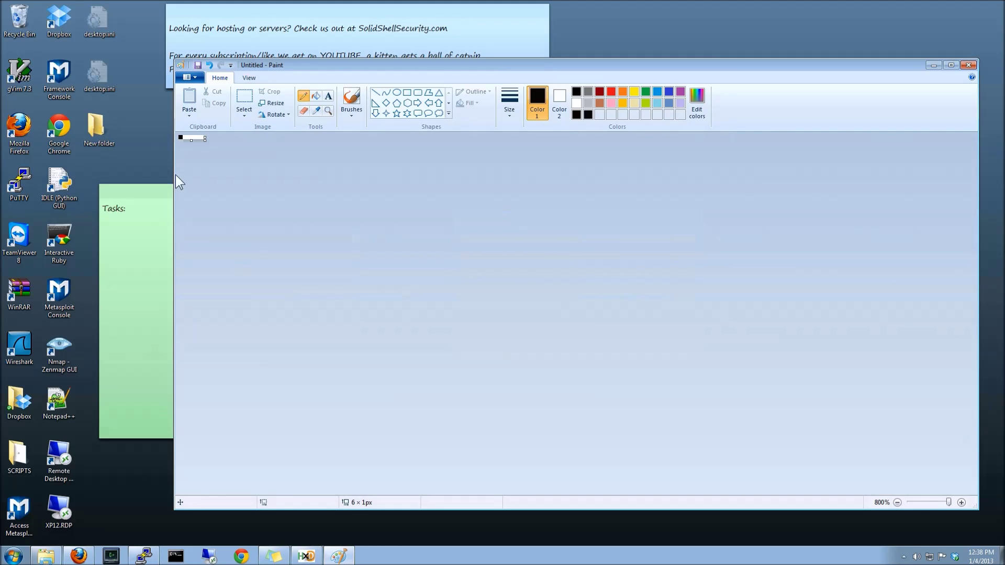
# - Mix a dark grey custom colour with red 100 as the drawing colour
pyautogui.click(697, 112)
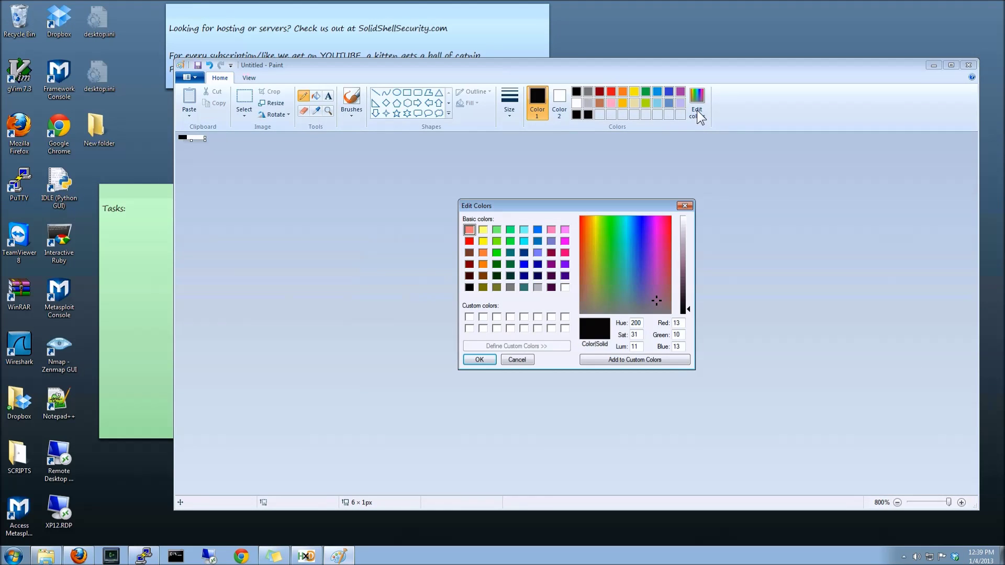
pyautogui.doubleClick(676, 324)
pyautogui.write('100108')
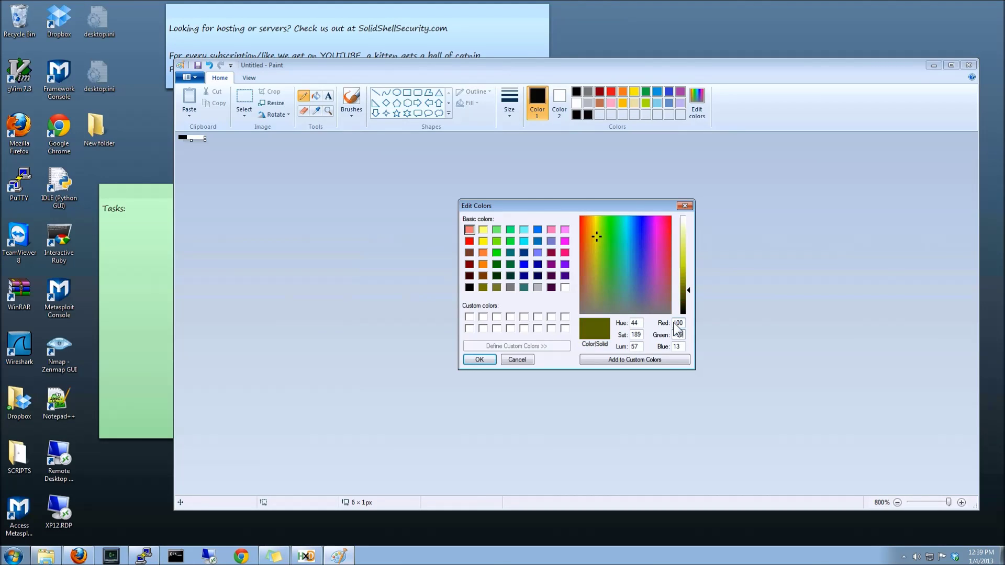
pyautogui.press('Tab')
pyautogui.write('100')
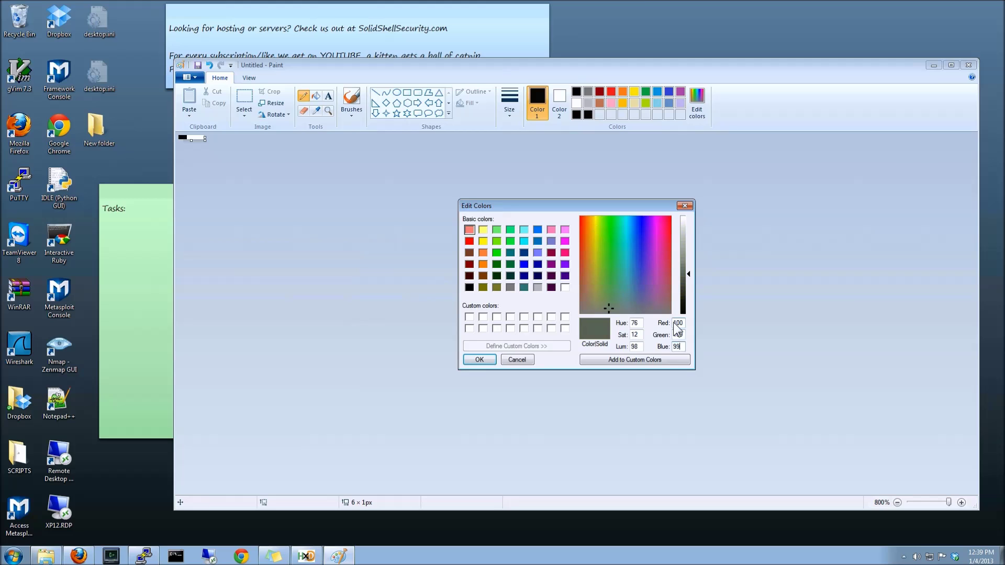
pyautogui.click(480, 360)
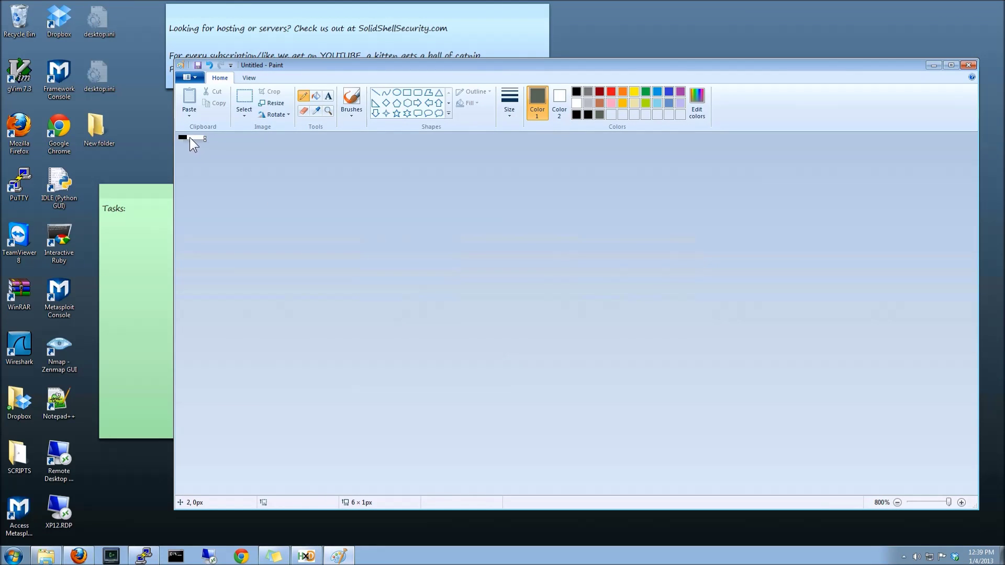
# - Set a custom olive-brown colour (120, 101, 46) and pencil the next pixel with it
pyautogui.click(698, 108)
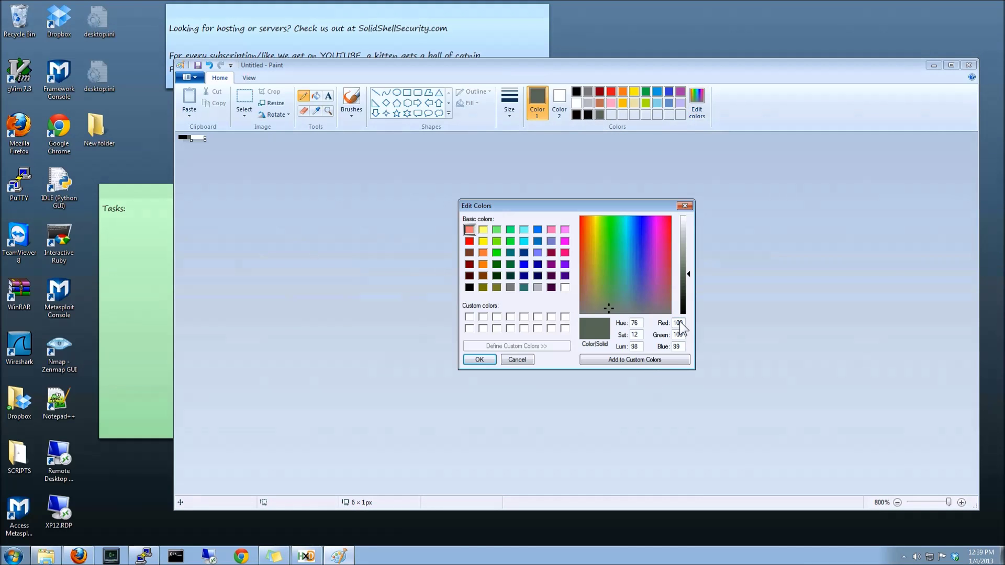
pyautogui.doubleClick(678, 322)
pyautogui.write('120')
pyautogui.press('Tab')
pyautogui.write('101')
pyautogui.press('Tab')
pyautogui.write('46')
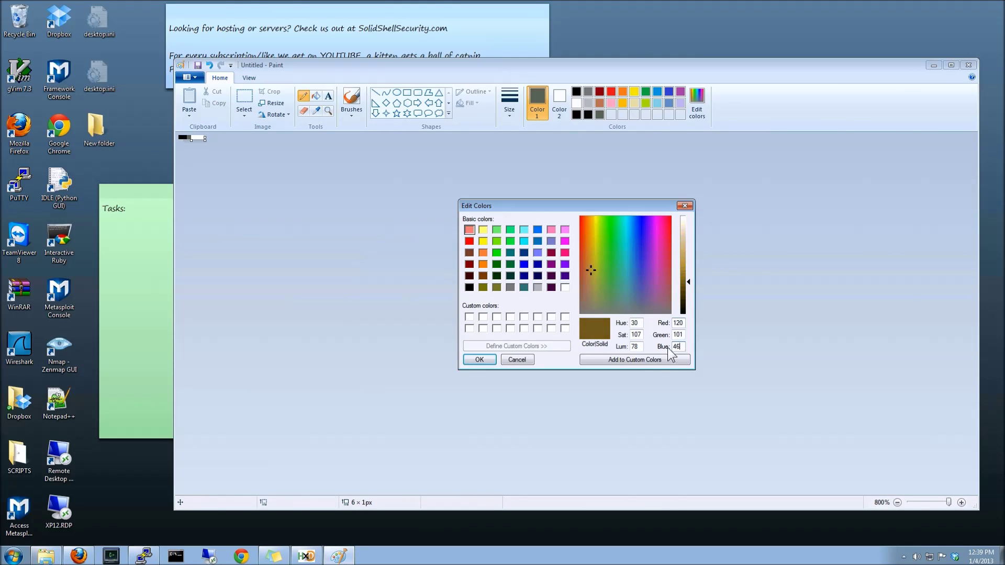
pyautogui.press('Return')
pyautogui.click(191, 137)
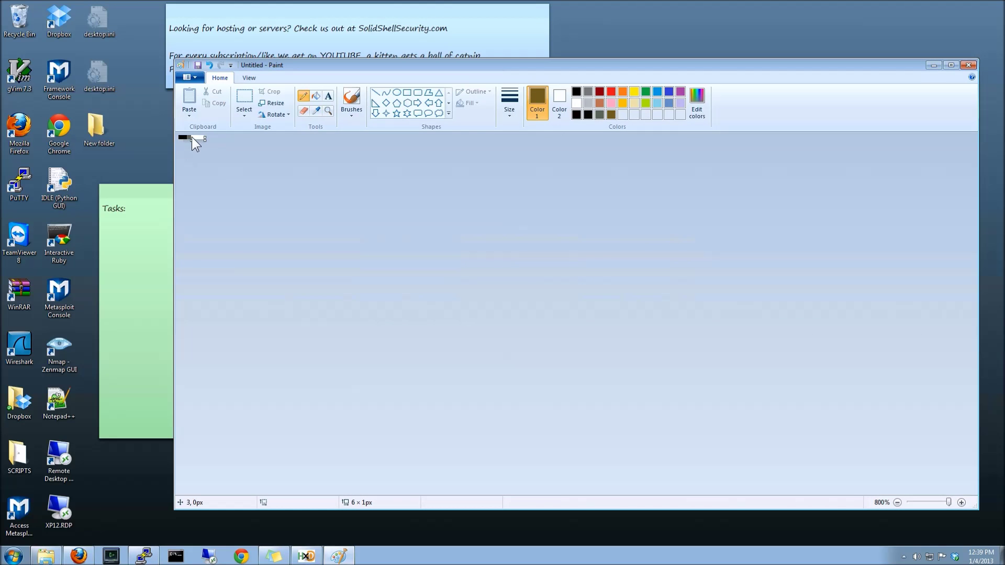
# - Mix a navy custom colour (red 0, green 128) and colour the fifth pixel navy
pyautogui.click(694, 117)
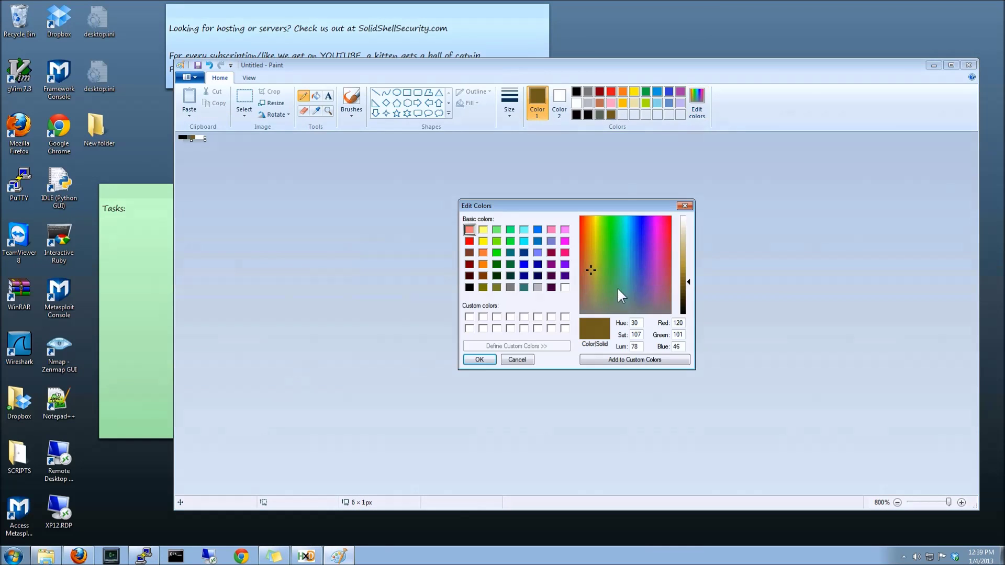
pyautogui.doubleClick(676, 323)
pyautogui.write('0')
pyautogui.press('Tab')
pyautogui.write('0')
pyautogui.press('Tab')
pyautogui.write('128')
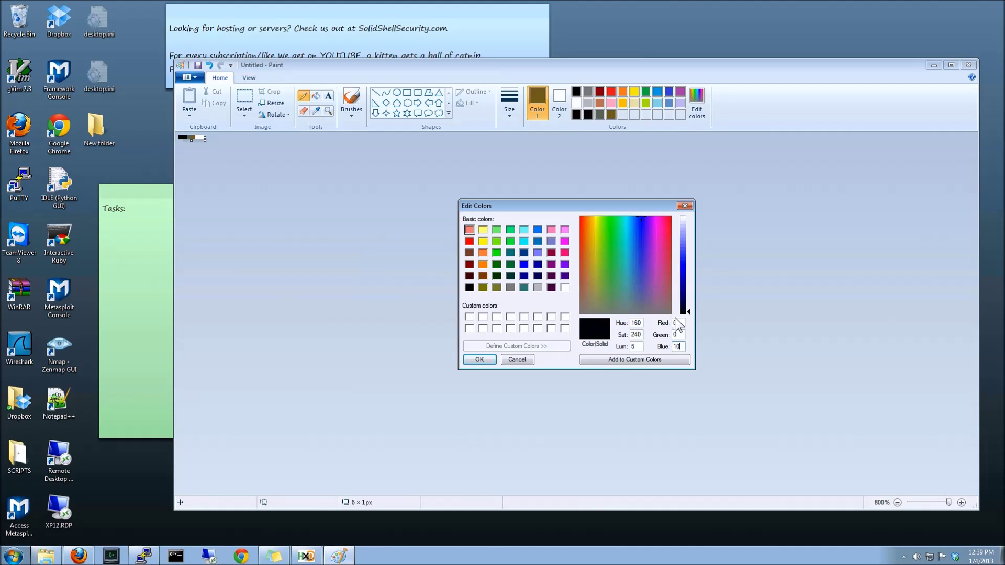
pyautogui.click(478, 359)
pyautogui.moveTo(190, 138); pyautogui.dragTo(197, 137)
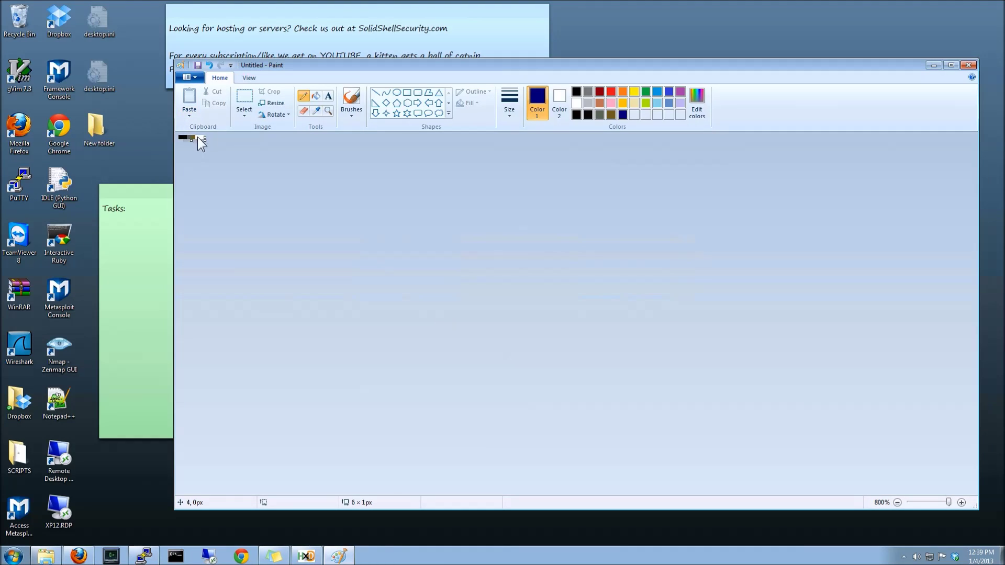
# - Set the colour to pure black (0, 0, 0) and colour the last pixel
pyautogui.click(689, 108)
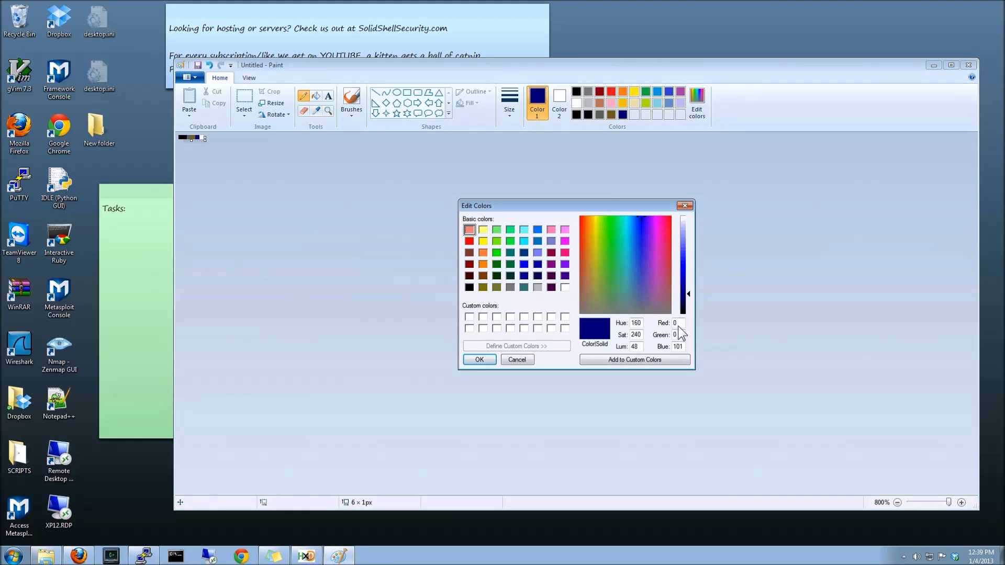
pyautogui.doubleClick(678, 322)
pyautogui.press('Tab')
pyautogui.press('Tab')
pyautogui.write('0')
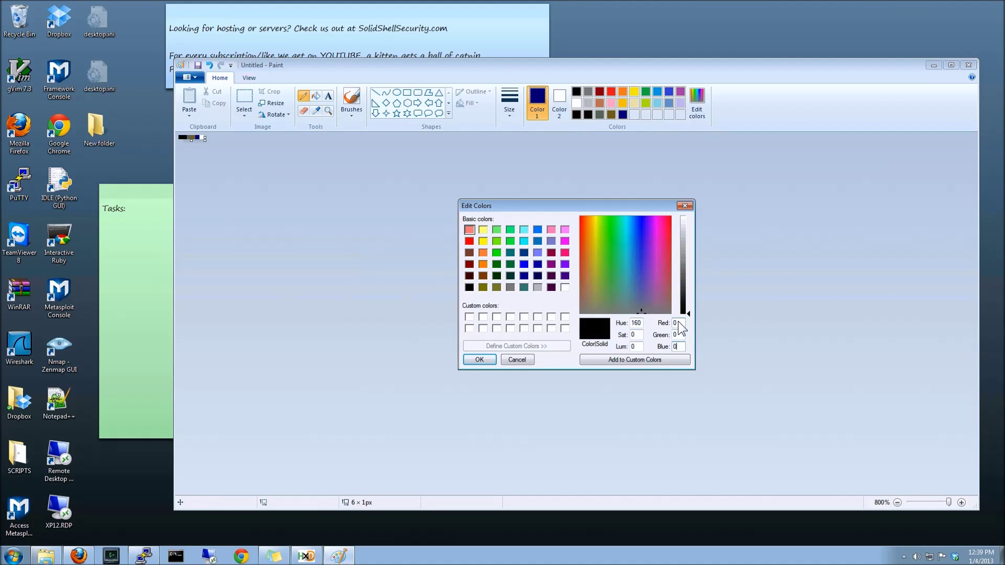
pyautogui.click(480, 359)
pyautogui.click(202, 137)
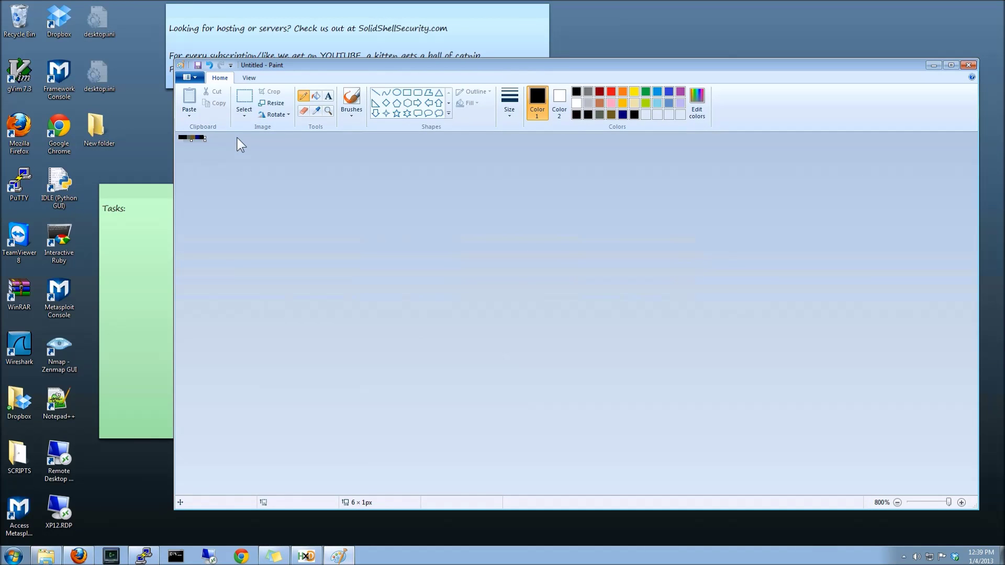
# - Start Save As, pick 256 Color Bitmap as the file type, then cancel the dialog
pyautogui.click(192, 78)
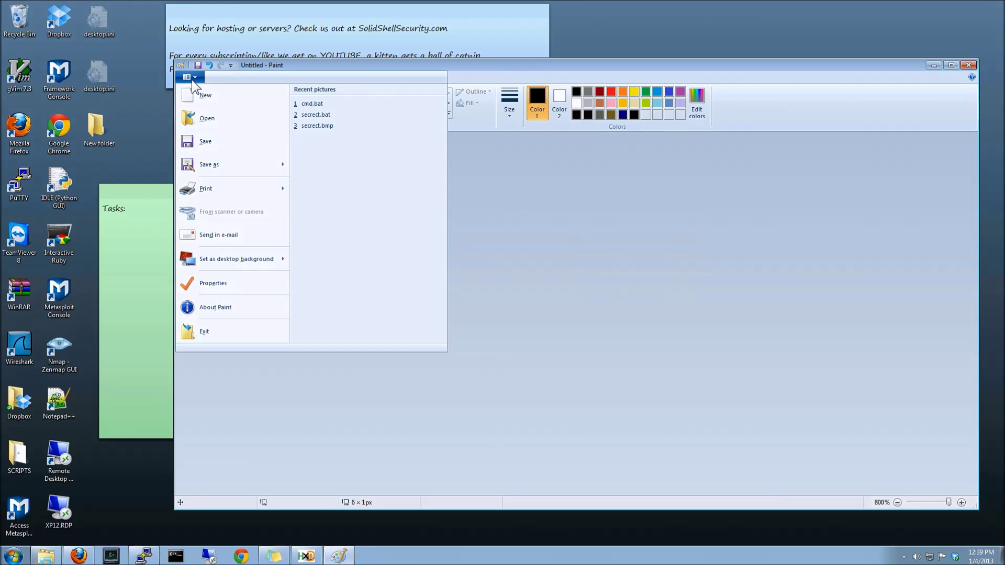
pyautogui.click(225, 167)
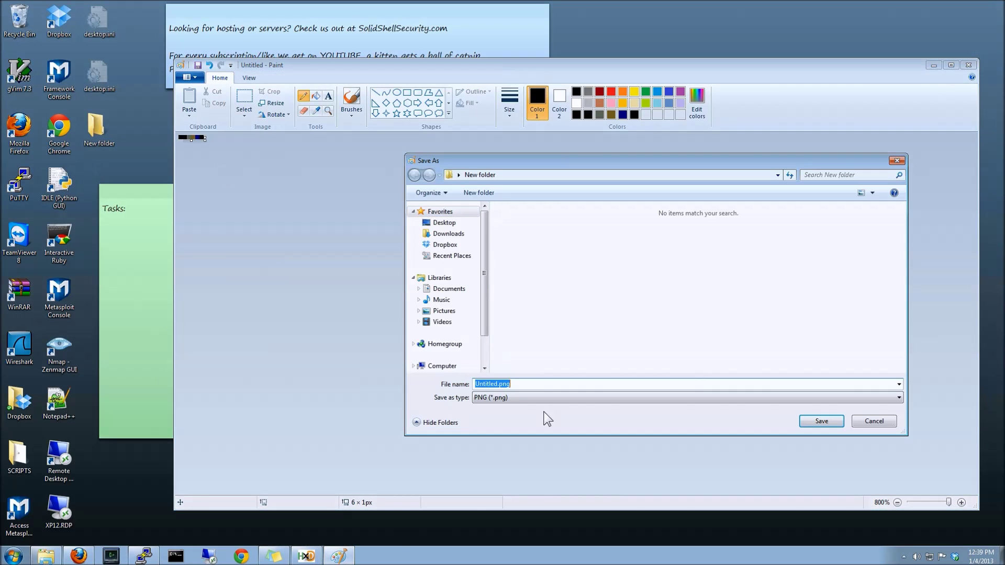
pyautogui.click(525, 397)
pyautogui.click(506, 424)
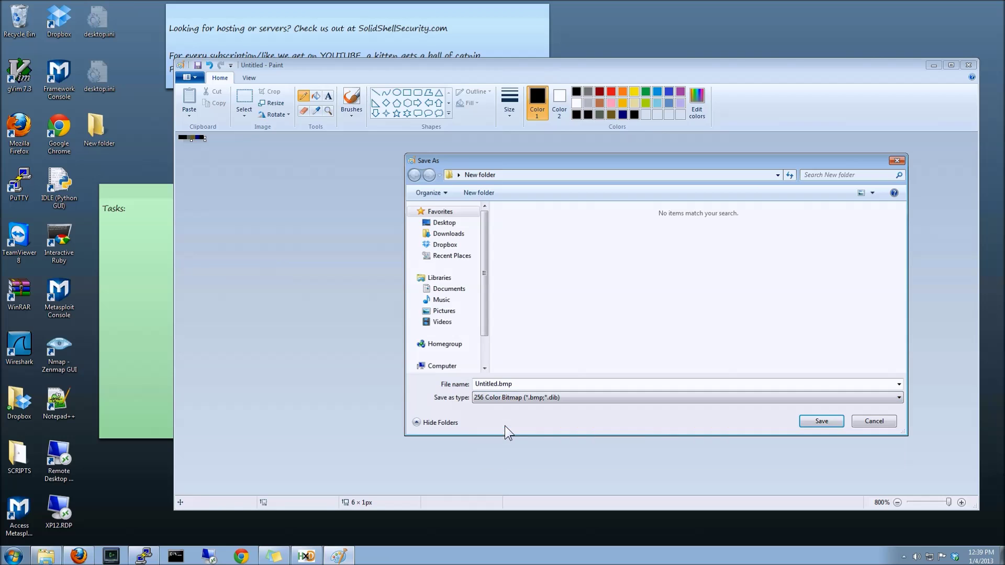
pyautogui.click(863, 420)
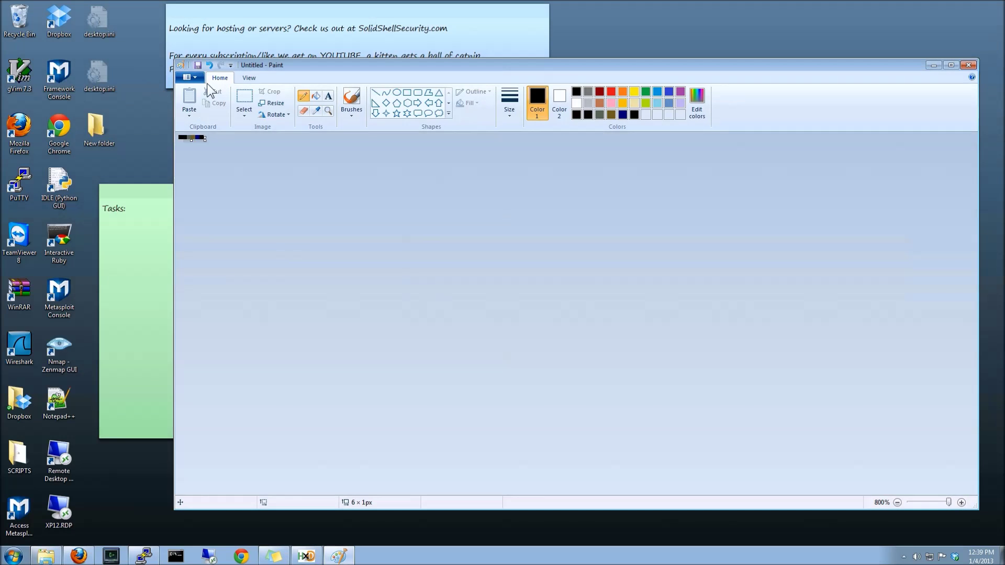
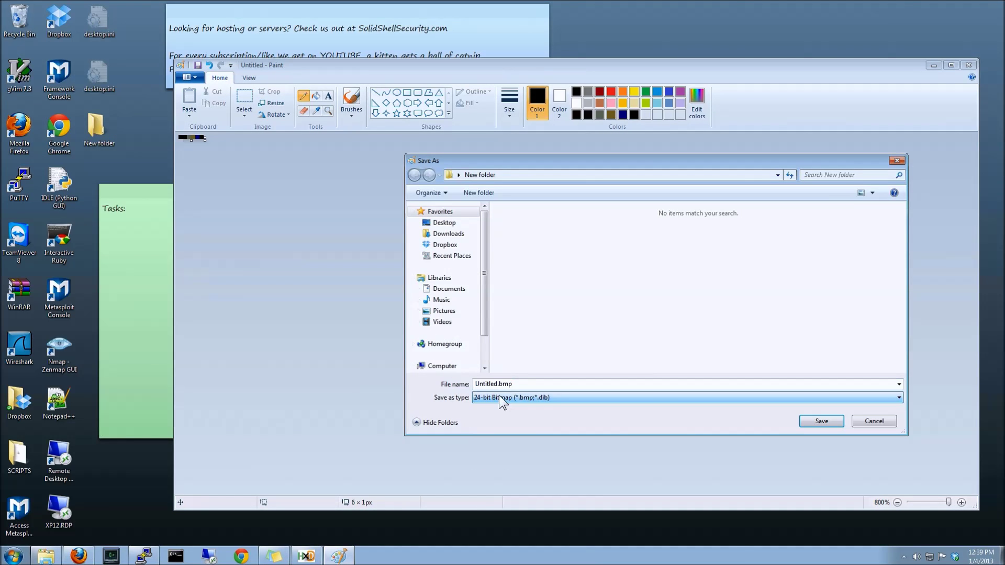
# - Select the default Untitled.bmp file name in the 24-bit Bitmap Save As dialog so it can be replaced
pyautogui.doubleClick(518, 384)
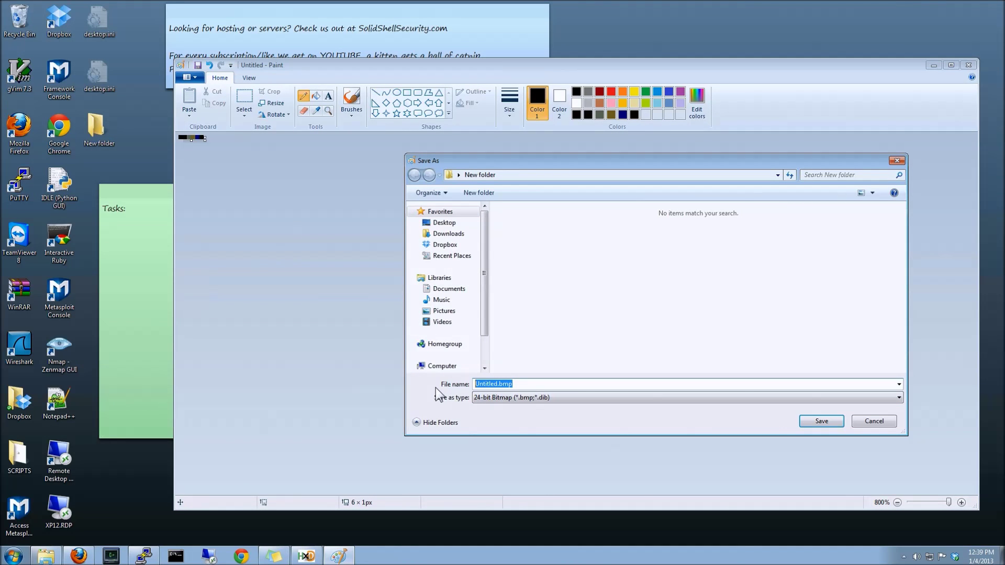
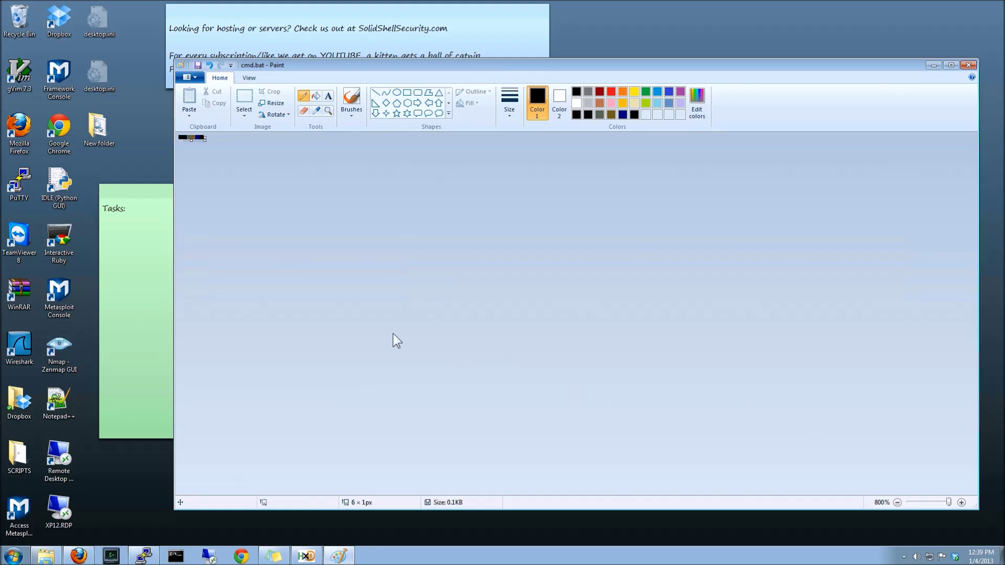
# - Open the New folder on the desktop containing the saved cmd.bat
pyautogui.doubleClick(104, 139)
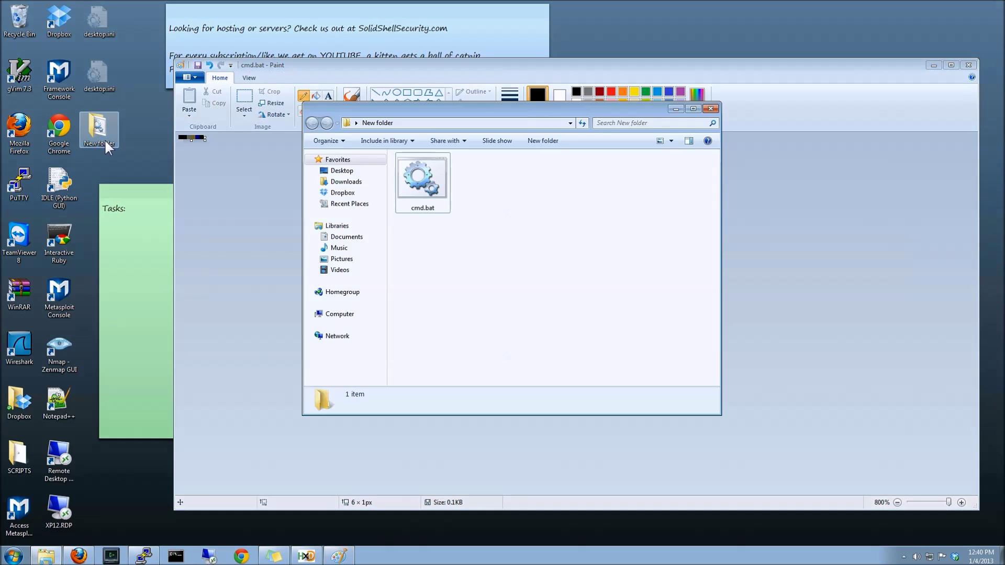
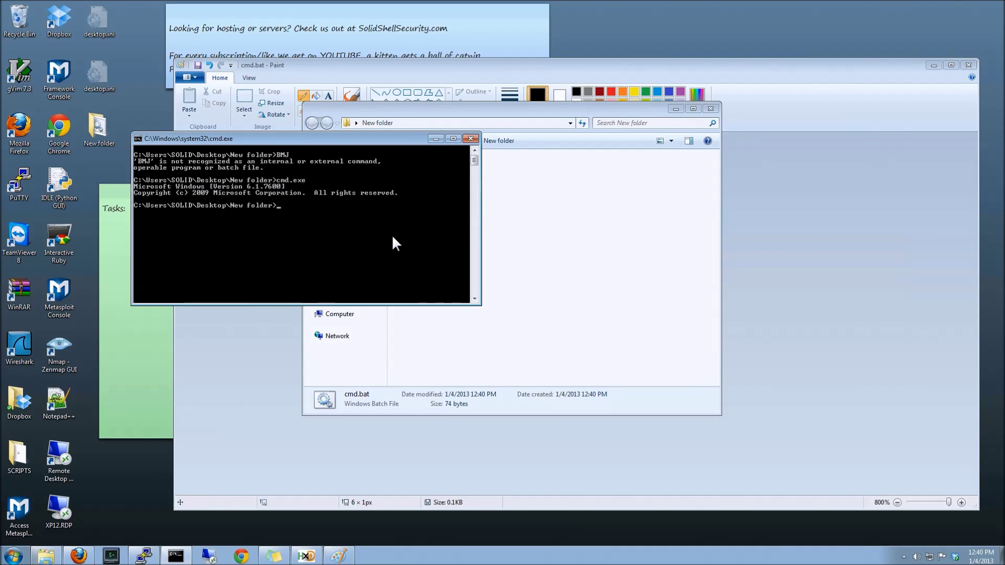
# - Add blank lines after the cmd.exe banner and place a narrowed HxD window right of the console
pyautogui.press('Return')
pyautogui.press('Return')
pyautogui.press('Return')
pyautogui.press('Return')
pyautogui.press('Return')
pyautogui.press('Return')
pyautogui.press('Return')
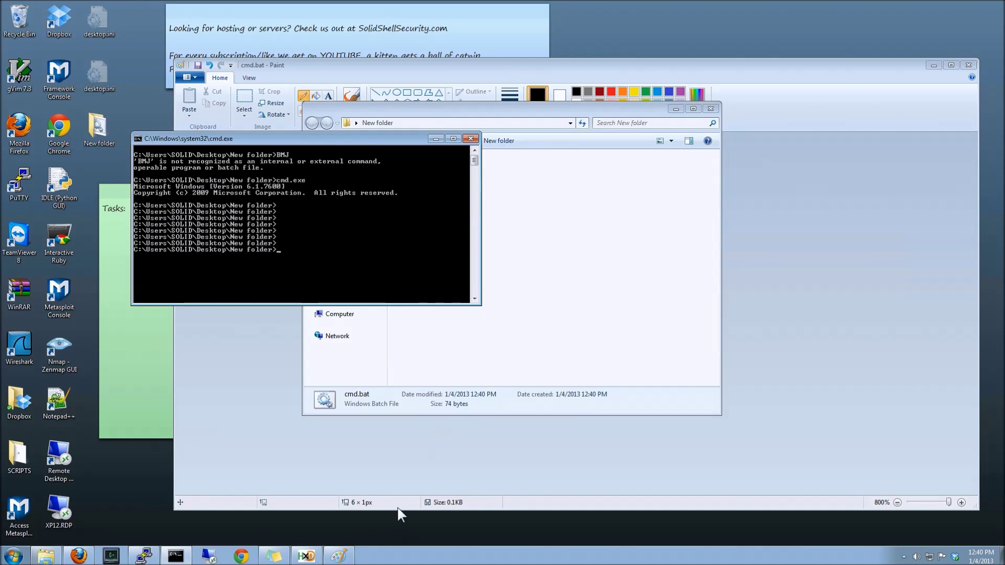
pyautogui.click(306, 555)
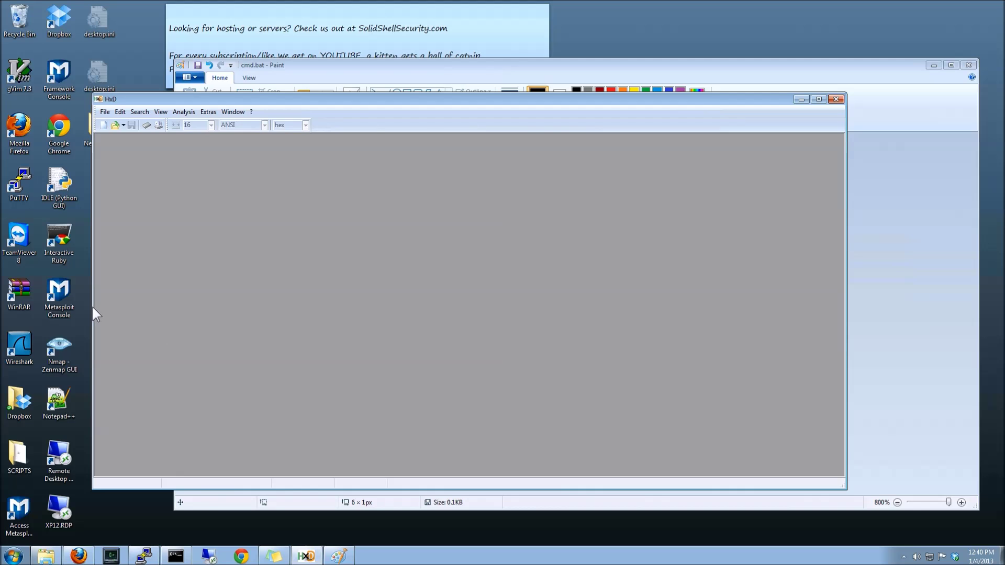
pyautogui.moveTo(92, 305); pyautogui.dragTo(307, 210)
pyautogui.moveTo(355, 99); pyautogui.dragTo(513, 132)
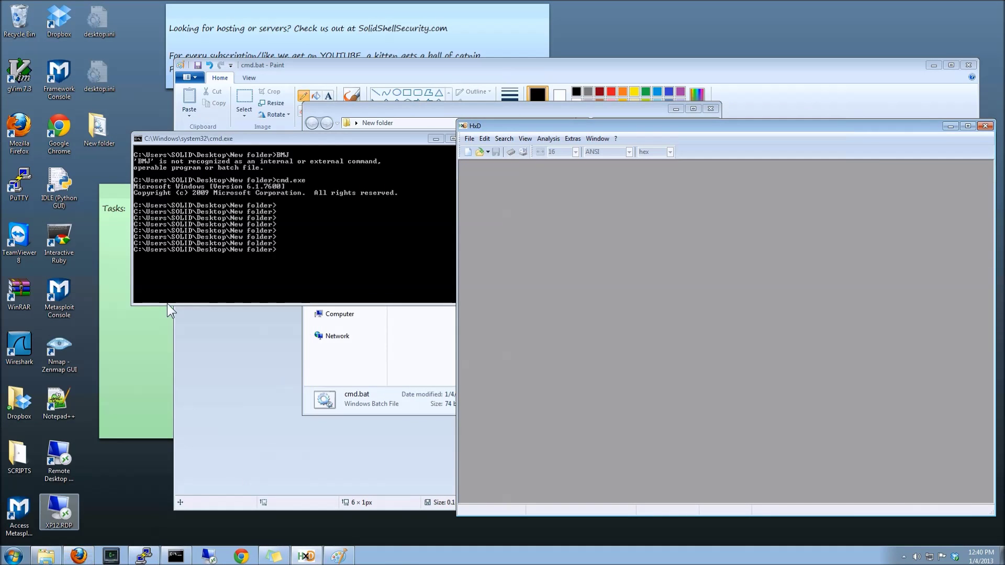
pyautogui.click(46, 556)
pyautogui.click(824, 281)
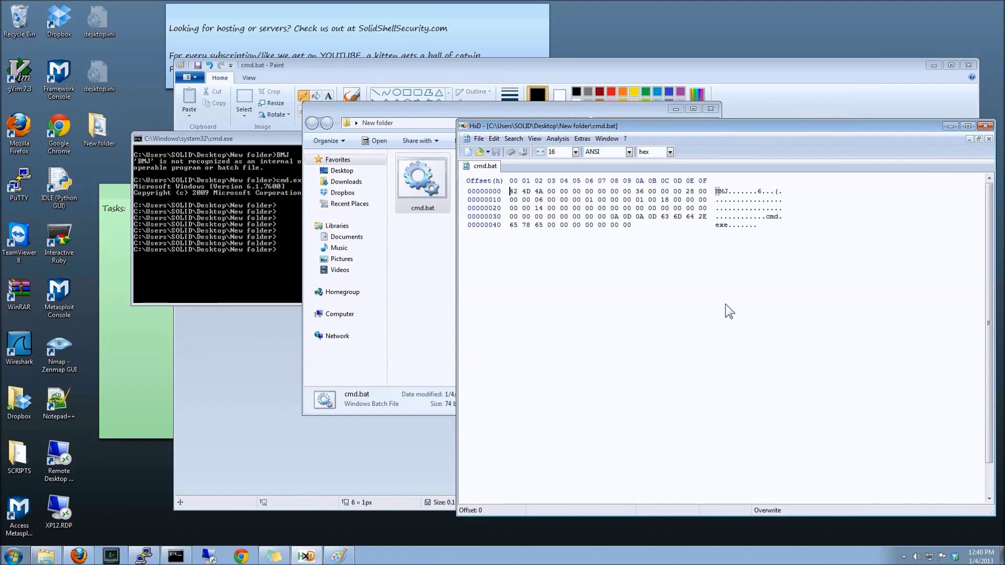
# - Select the seven bytes at offsets 3C–42 that spell 'cmd.exe' in cmd.bat
pyautogui.click(766, 217)
pyautogui.moveTo(764, 217); pyautogui.dragTo(727, 228)
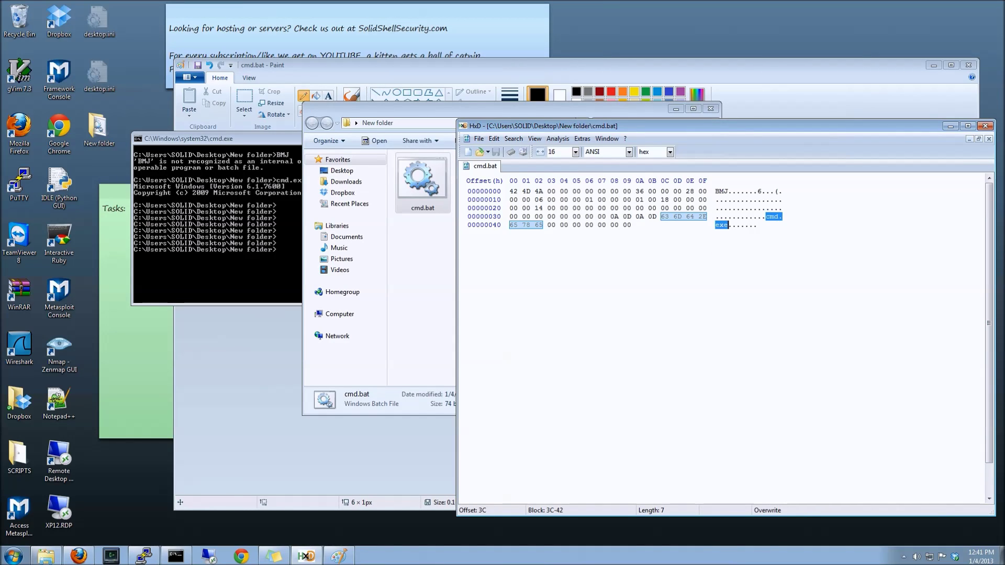
# - Paste the six RGB triples (10,0,0 through 0,0,0) into the Tasks note and add 'cmd.exe' below
pyautogui.click(123, 338)
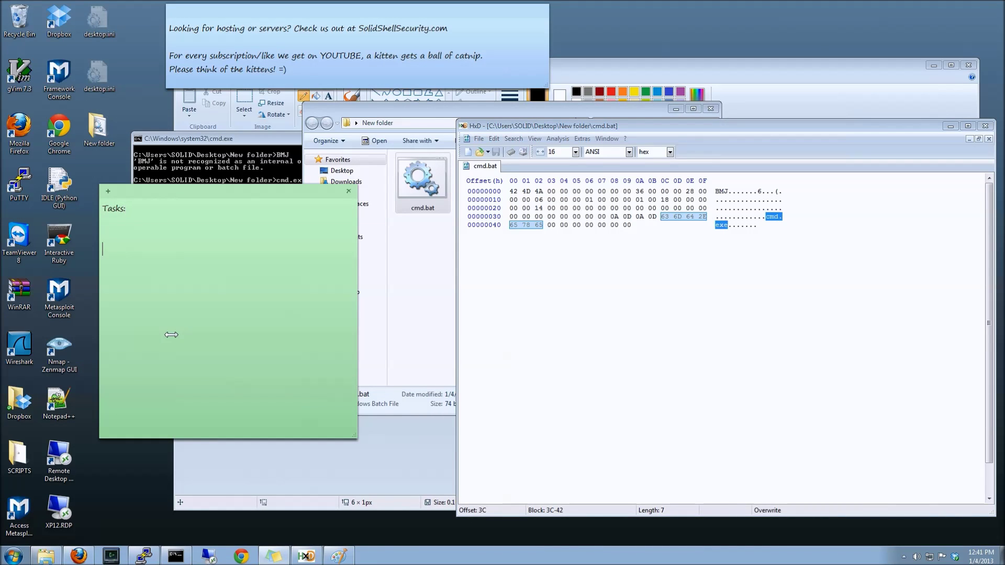
pyautogui.write('10,0,0 13,10,13 100,109,99 120,101,46 0,0,101 0,0,0')
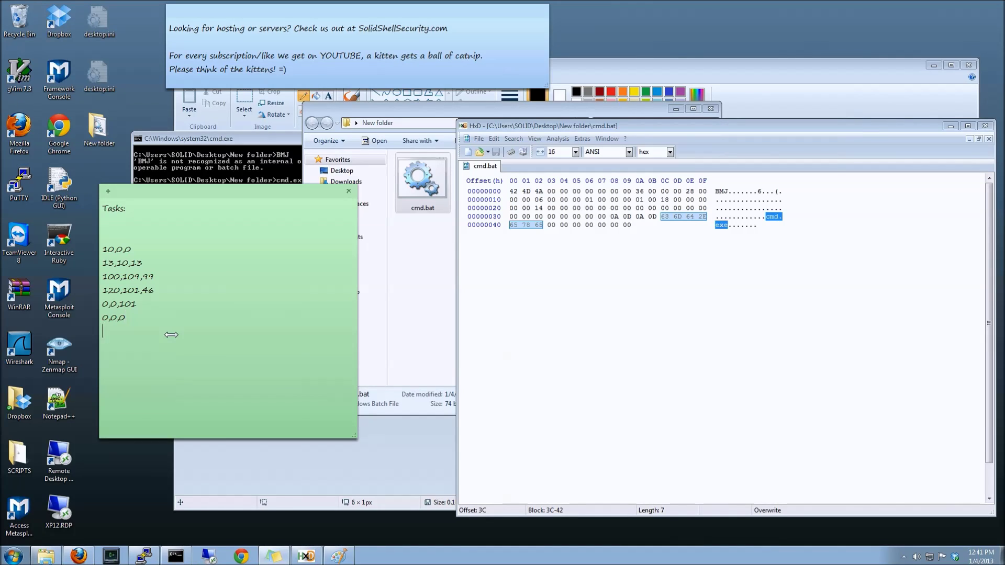
pyautogui.press('Return')
pyautogui.write('cmd.exe')
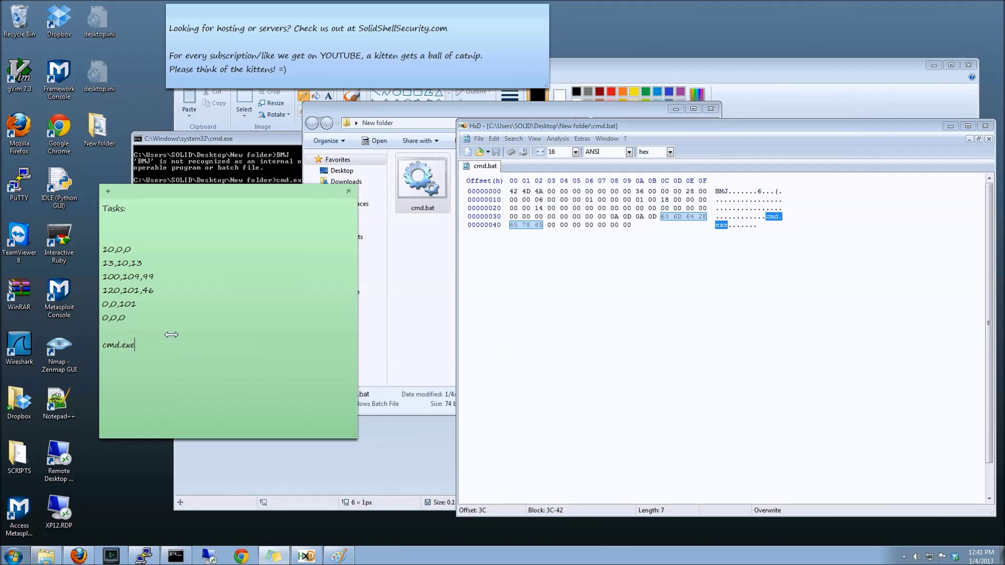